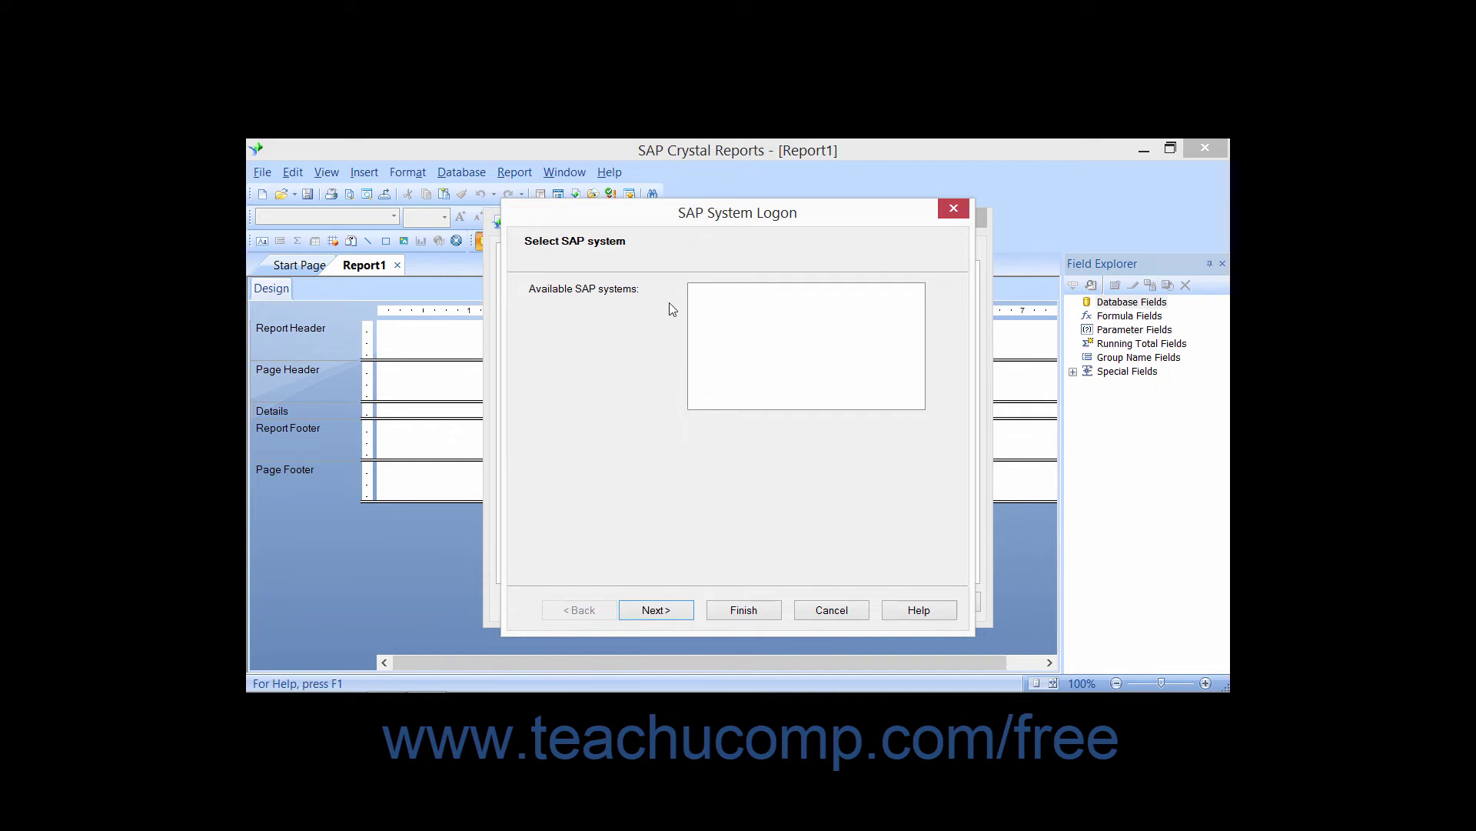
Advance from the Select SAP system page to the logon credentials step, ready for the username.
click(655, 610)
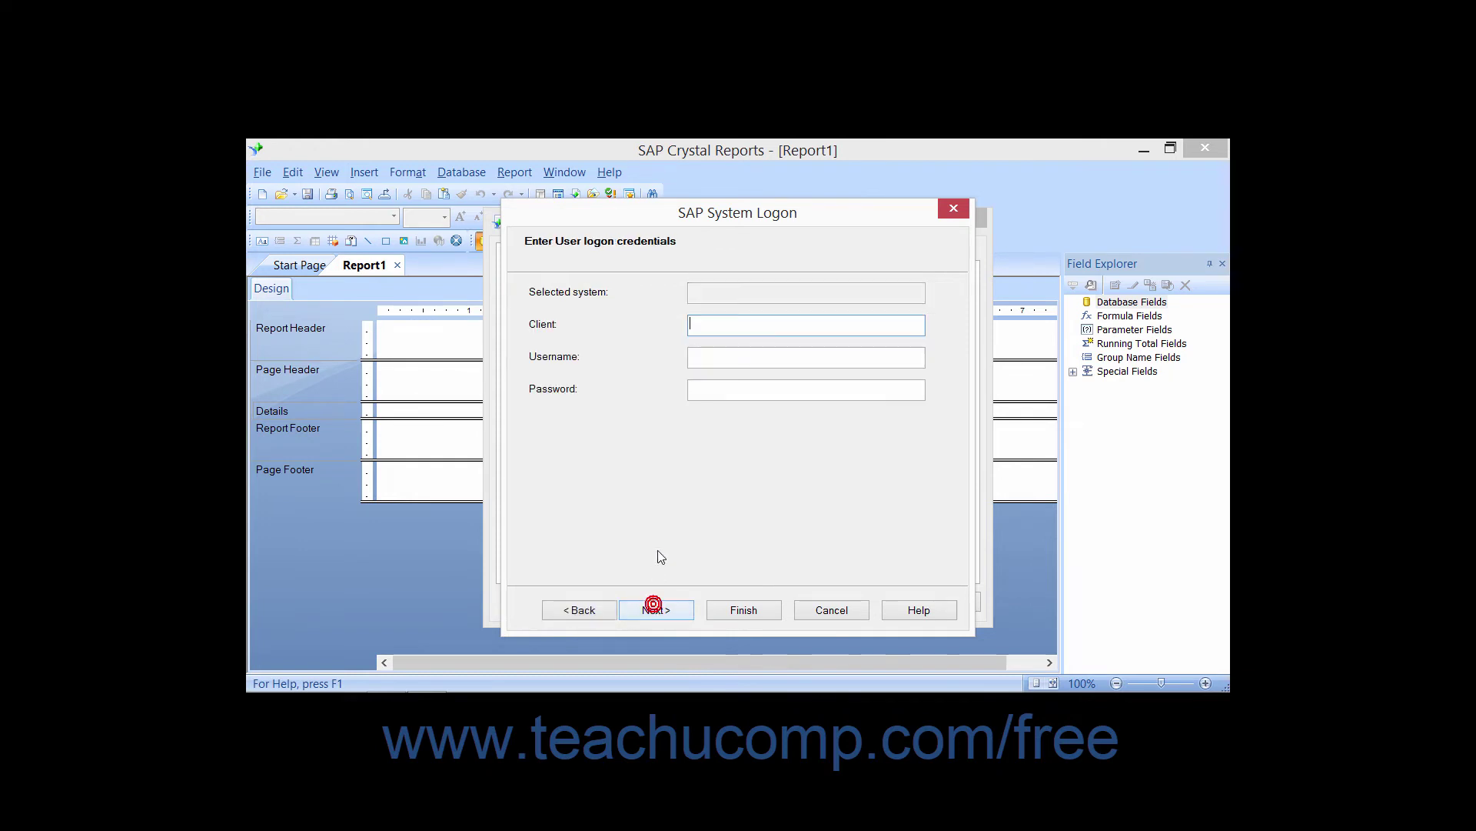
click(696, 361)
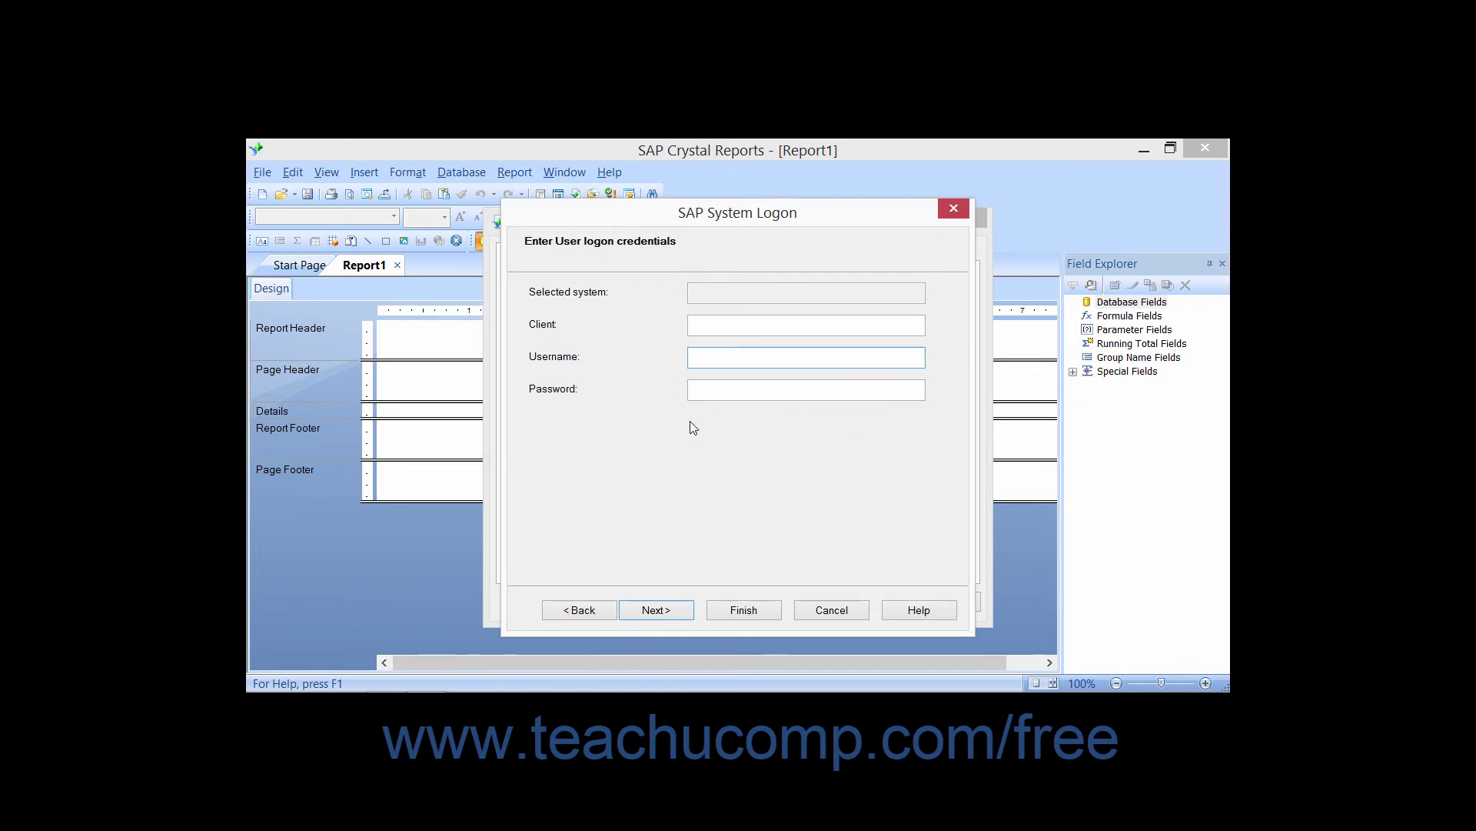
Continue past the empty credentials to the Extended logon parameters step, RFC trace left off.
click(656, 611)
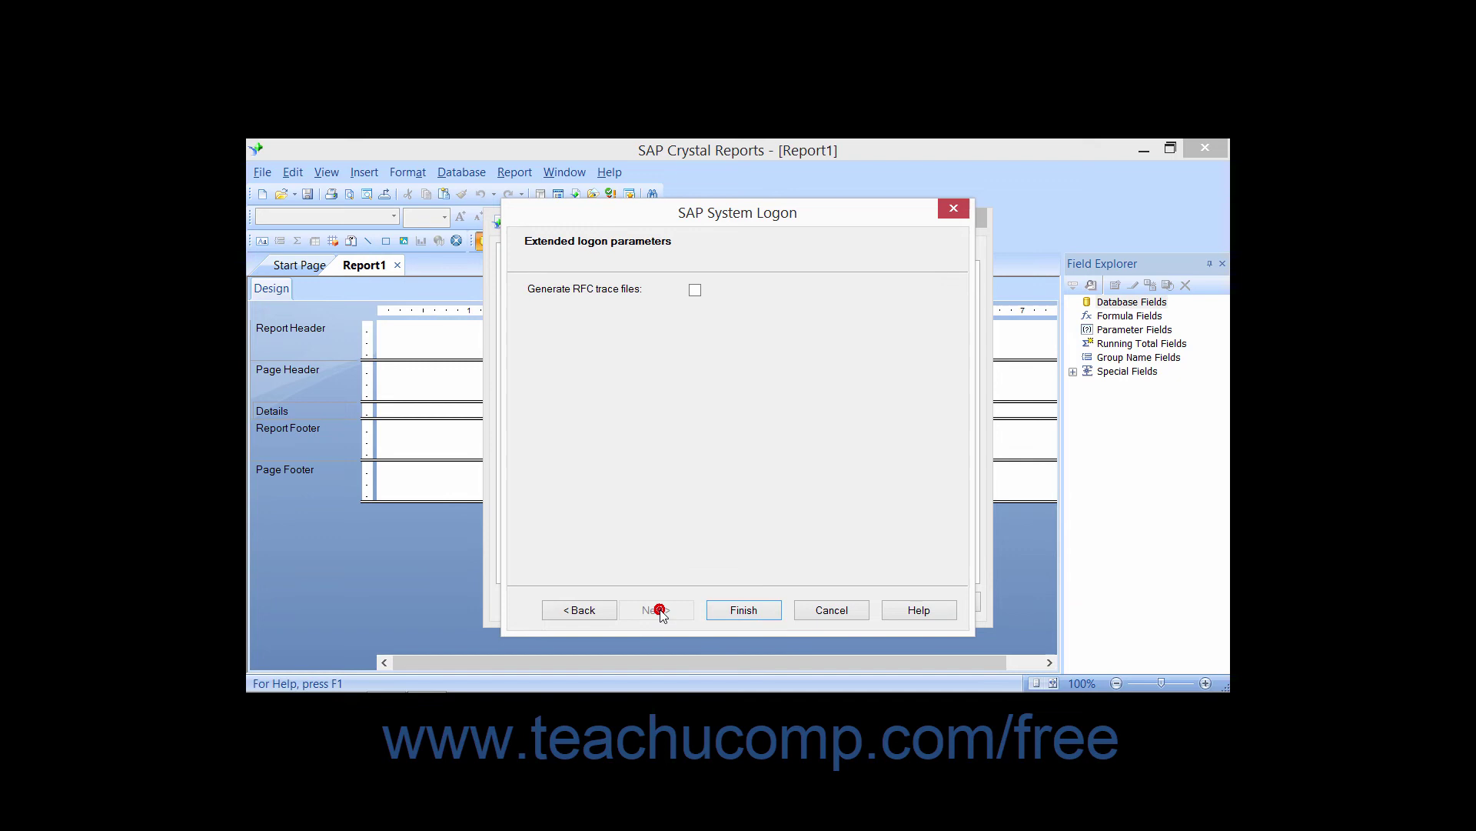